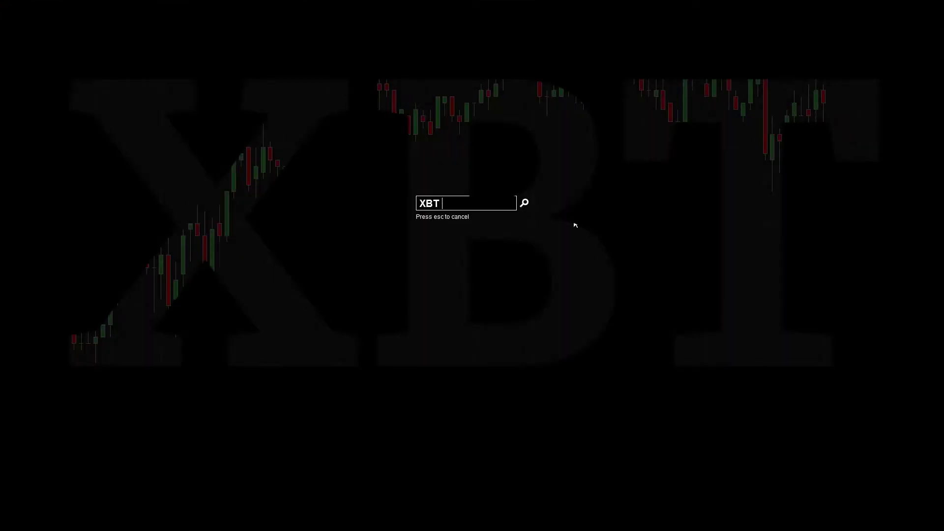
- Load the XBT instrument on the 15-minute chart and spread out its price history for viewing
key(Return)
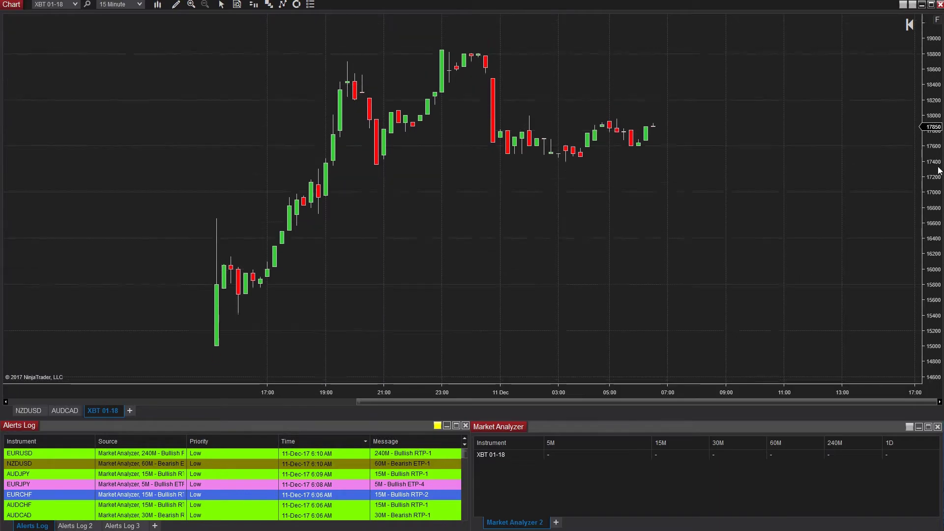
scroll(687, 387, up, 1)
drag(686, 387, 565, 388)
drag(443, 320, 747, 276)
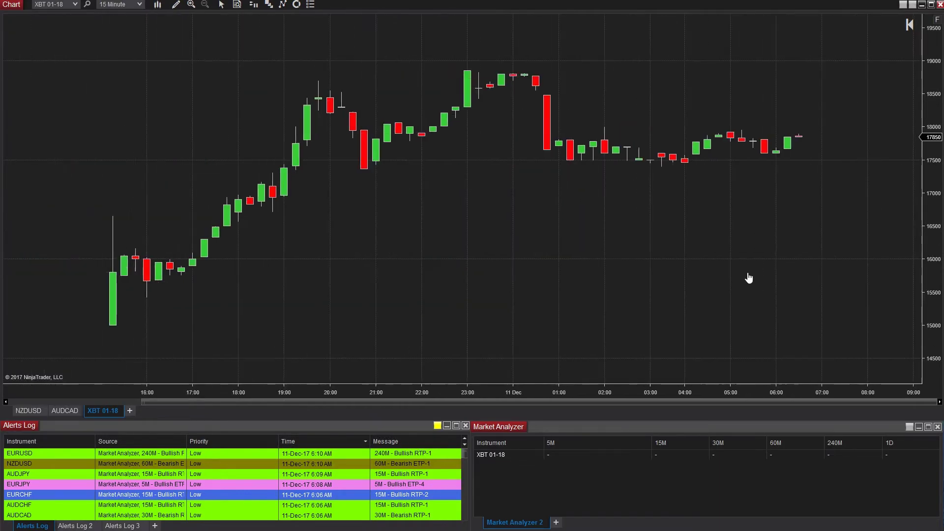
- Switch the XBT 01-18 chart to a 5-minute interval and look over its earlier price bars
click(139, 5)
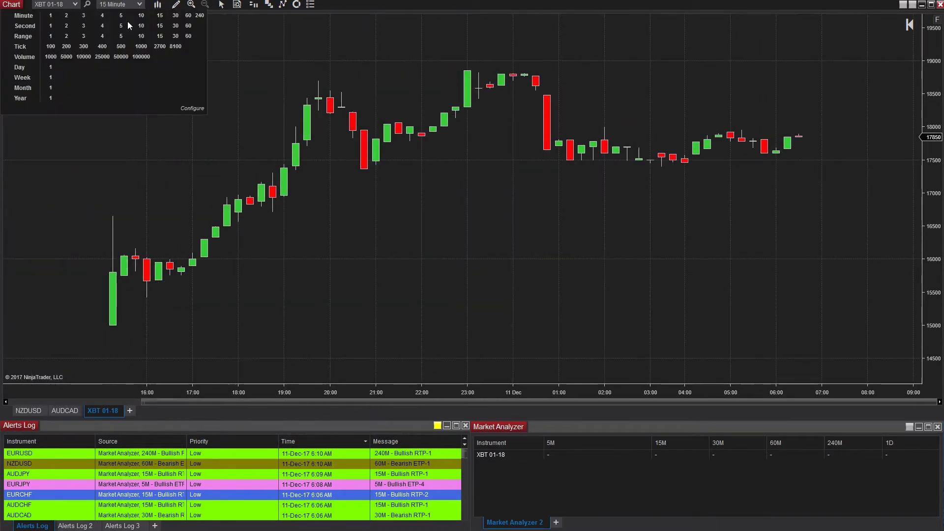
click(126, 22)
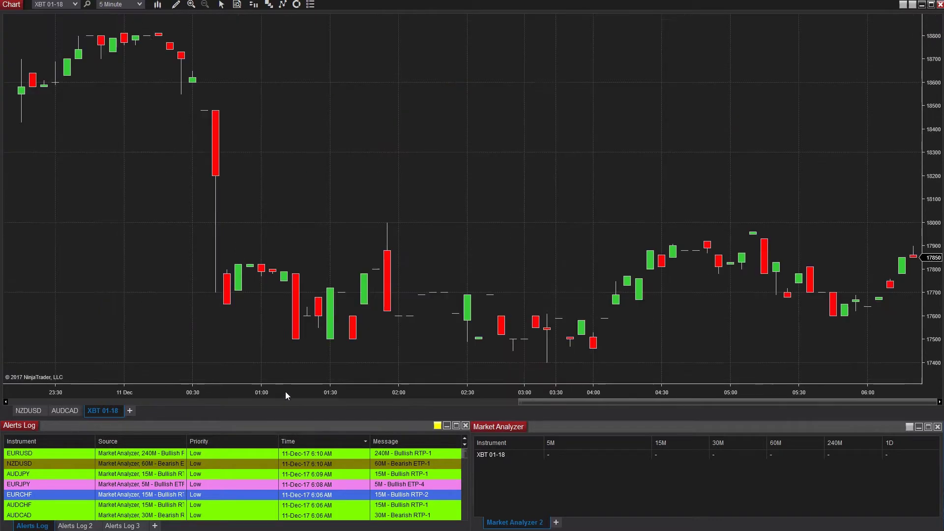
drag(286, 391, 411, 388)
drag(472, 246, 407, 234)
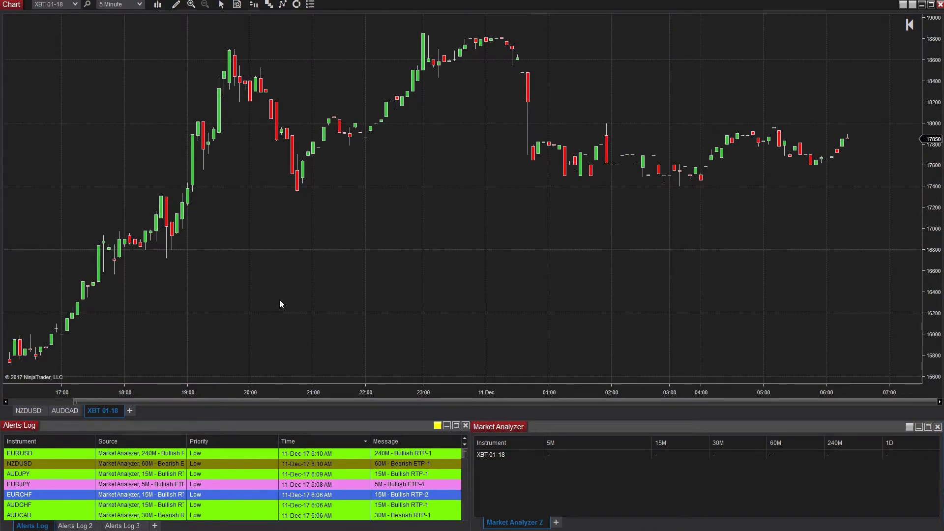
- Set the XBT 01-18 chart interval to 15 minutes and view its full price history
text(15)
key(Return)
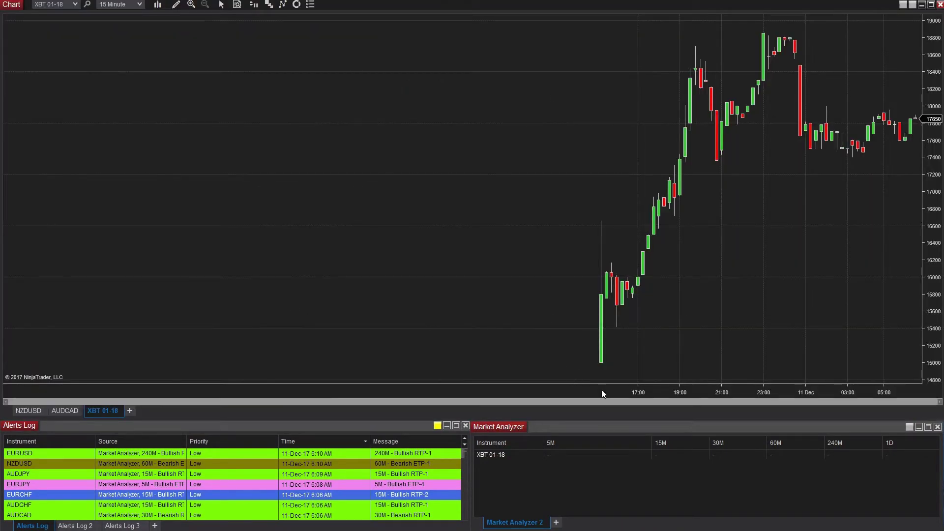
drag(601, 389, 136, 346)
scroll(460, 301, down, 2)
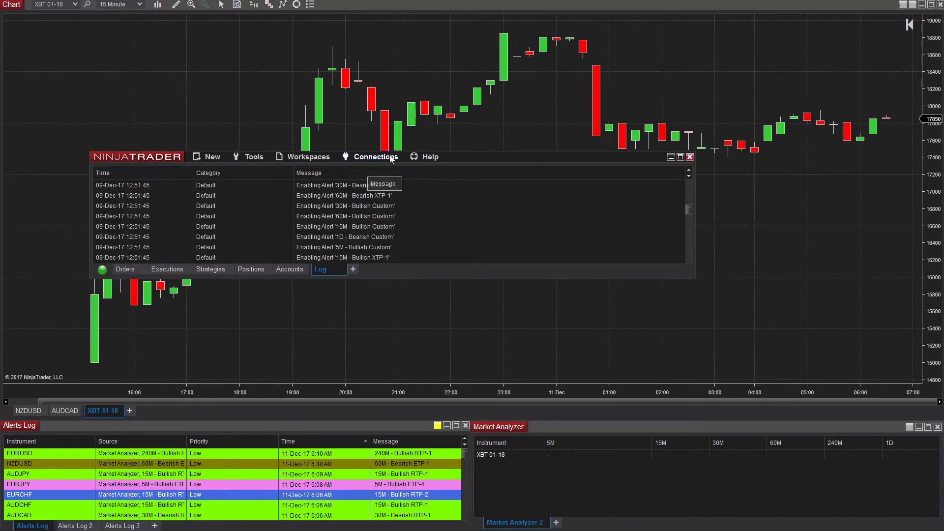
- Check the available data connections, and read the free futures and forex live data options in the browser's XABCD Trading article
click(364, 157)
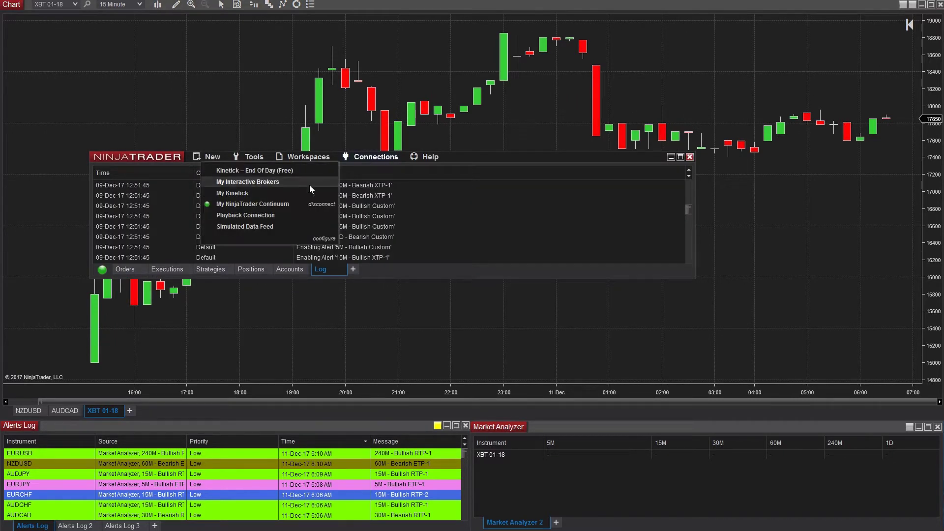
click(261, 197)
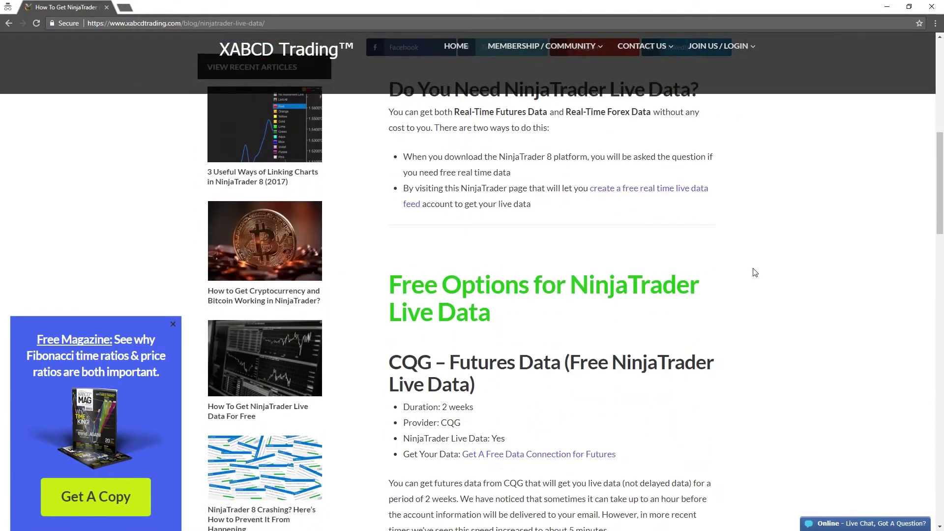
scroll(755, 273, down, 8)
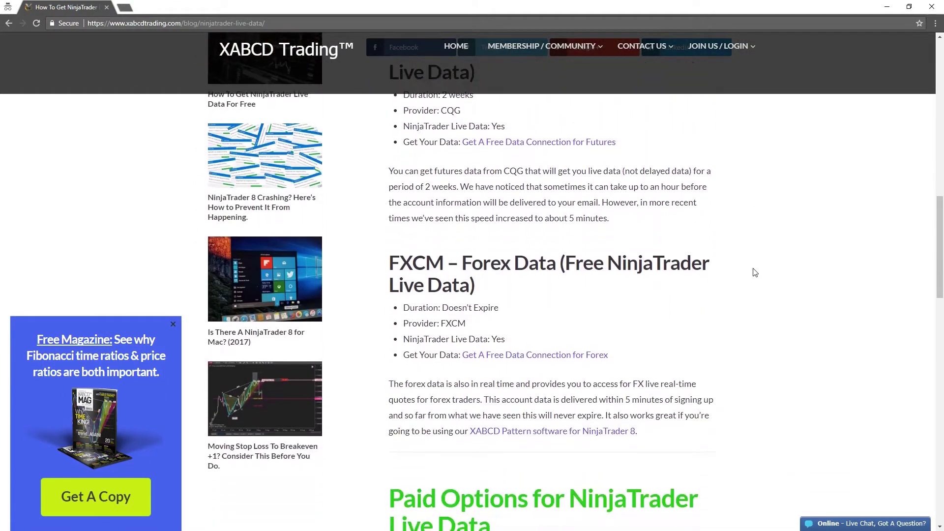
scroll(755, 273, down, 7)
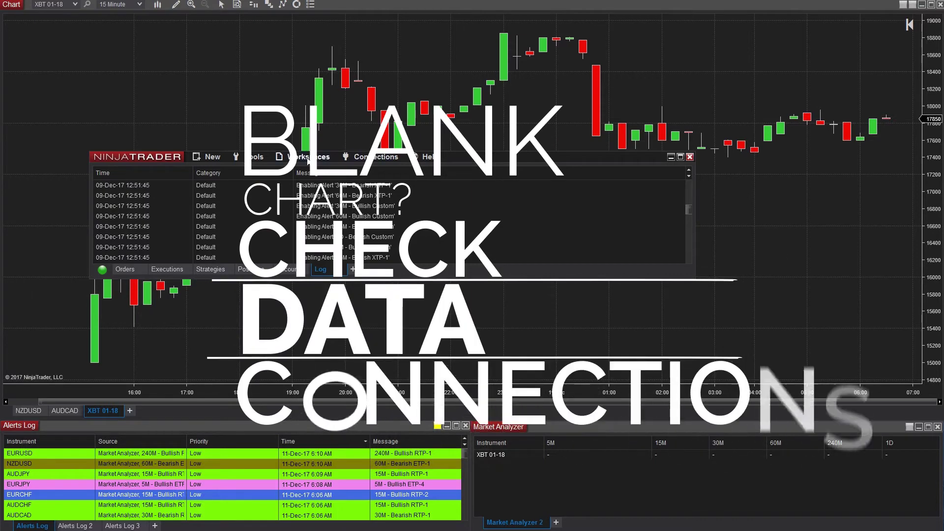
- Check the data connections list again and minimize the NinjaTrader control window to clear the chart
click(388, 157)
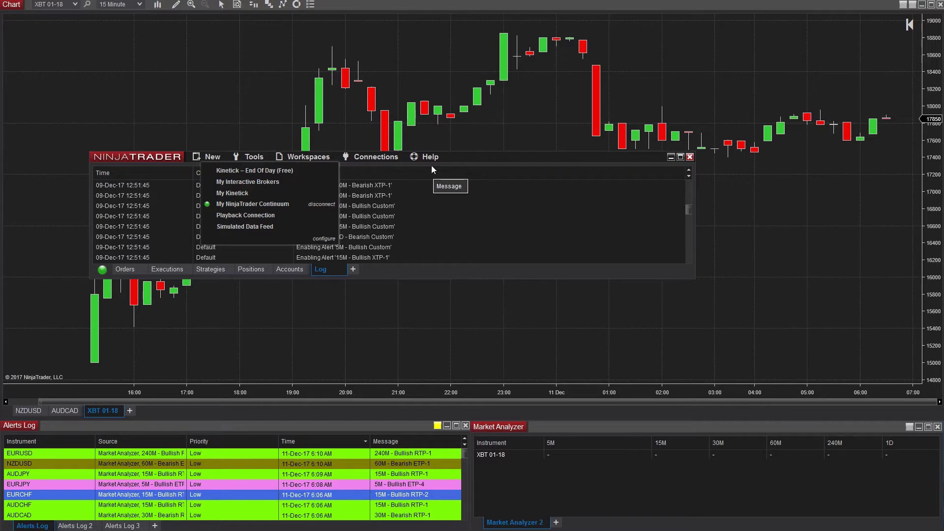
drag(467, 158, 442, 317)
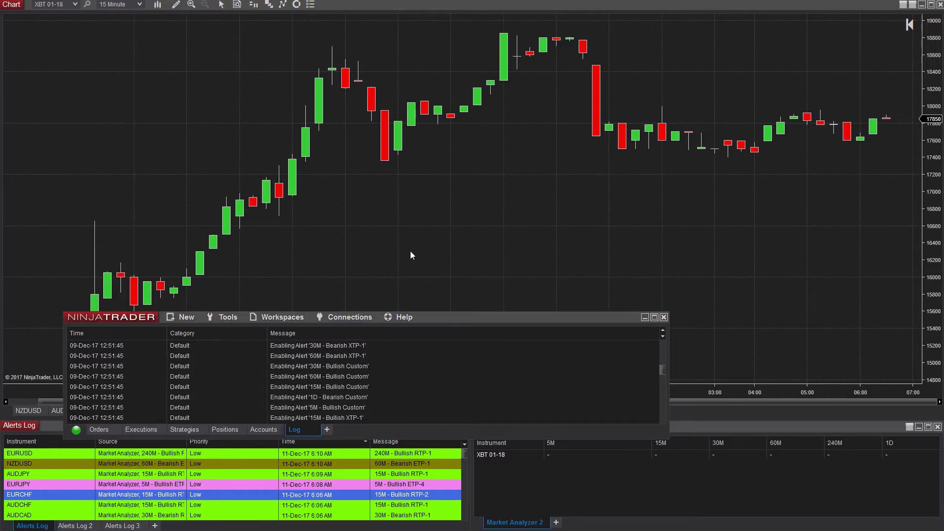
click(645, 317)
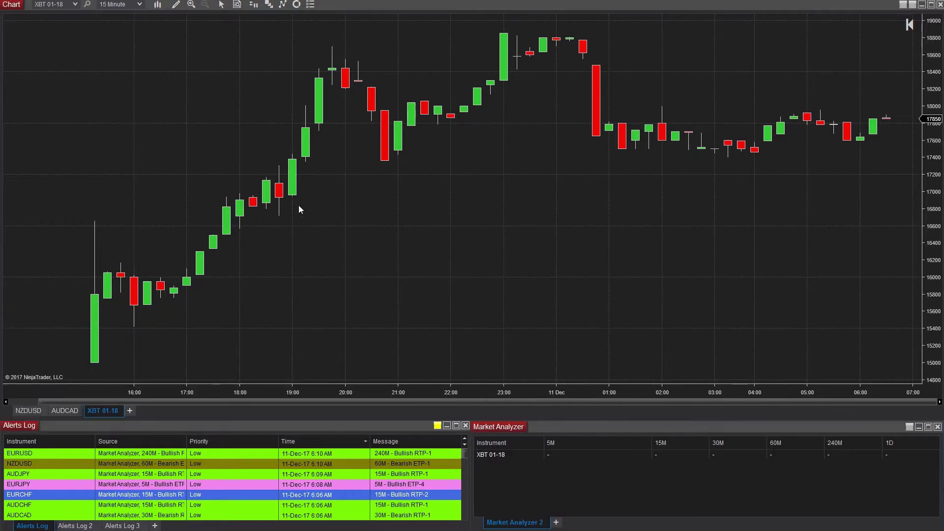
- Load the instrument XBT 01-18 into the chart by entering its full symbol
text(XBT)
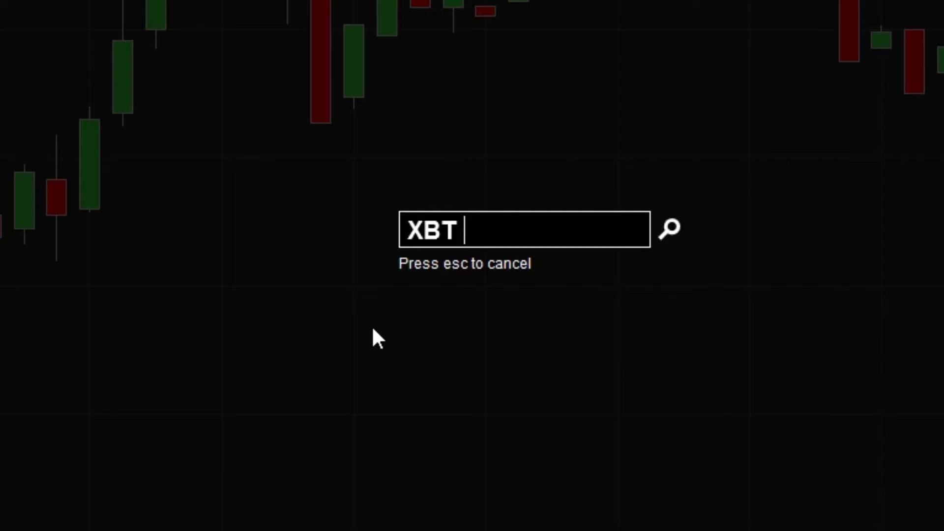
text(01-18)
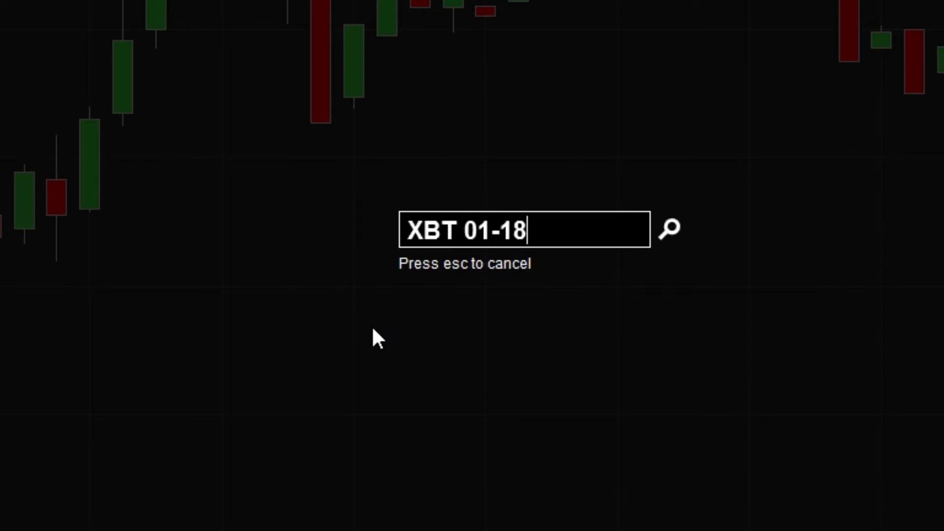
key(Return)
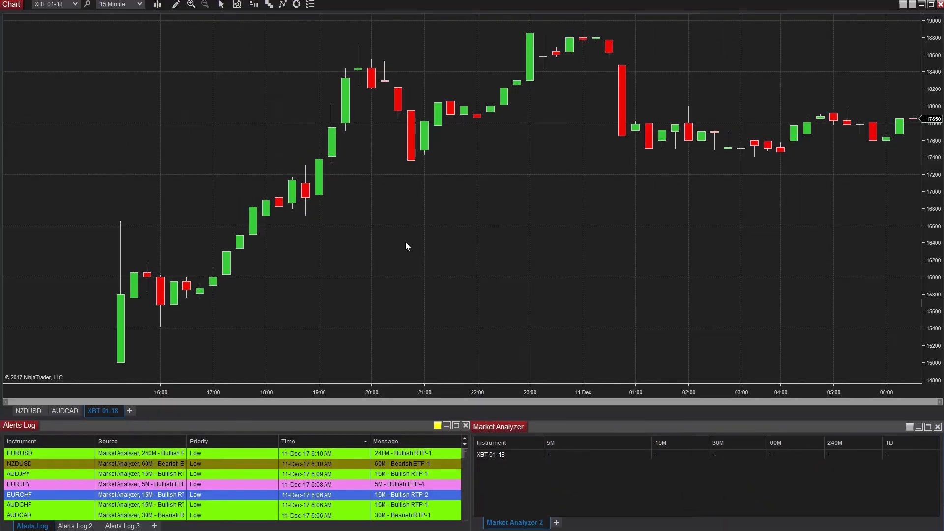
drag(470, 388, 495, 391)
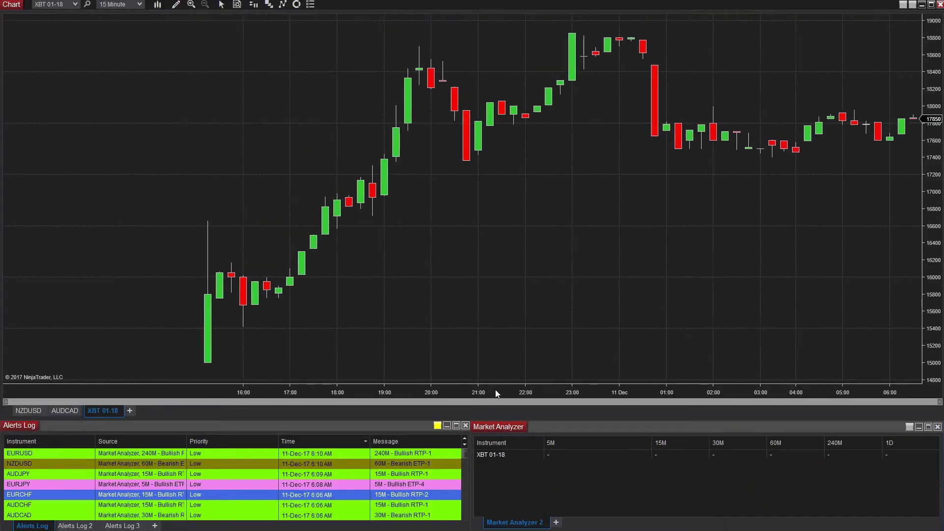
drag(676, 328, 553, 309)
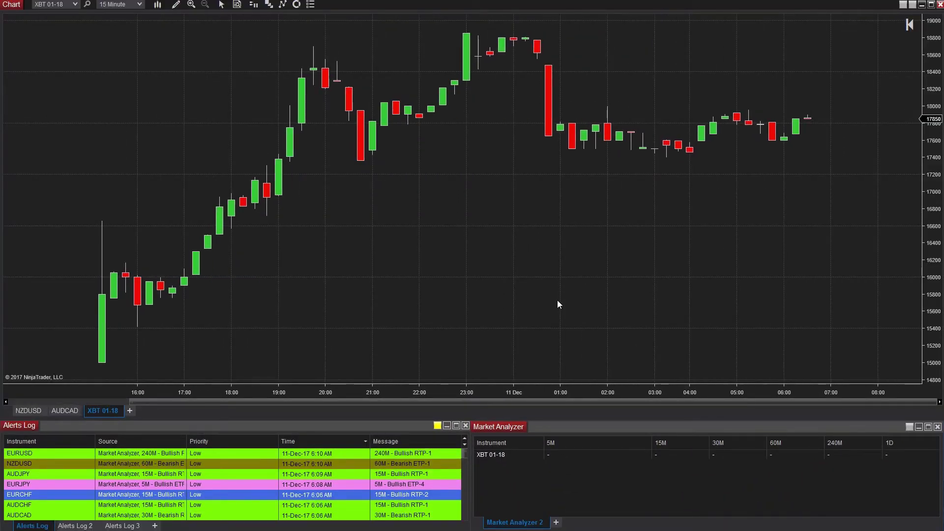
- Change the XBT 01-18 chart to the 5-minute interval and view more of its price history
key(5)
key(Return)
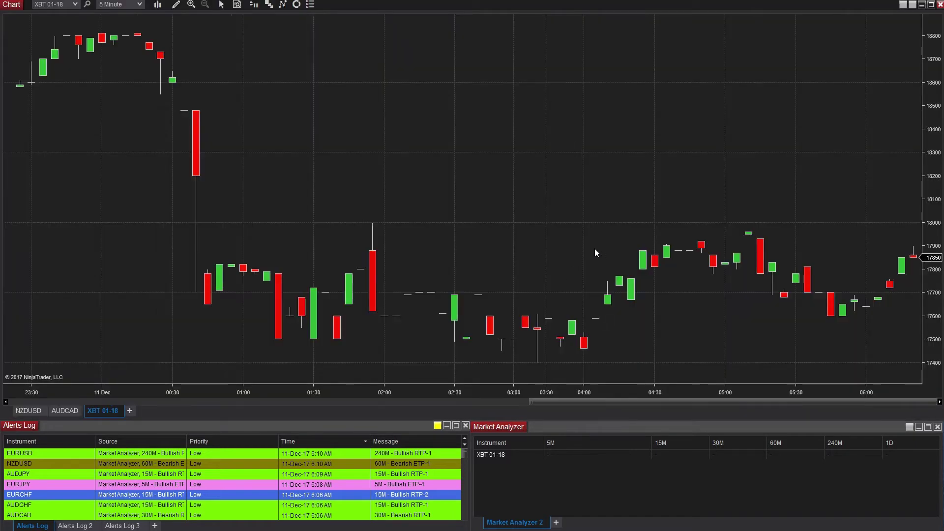
drag(630, 196, 545, 188)
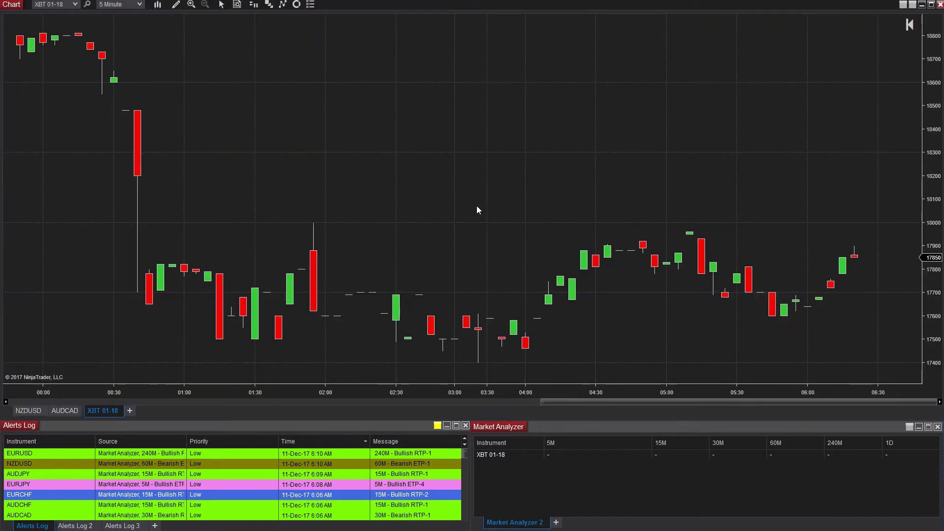
drag(484, 393, 524, 387)
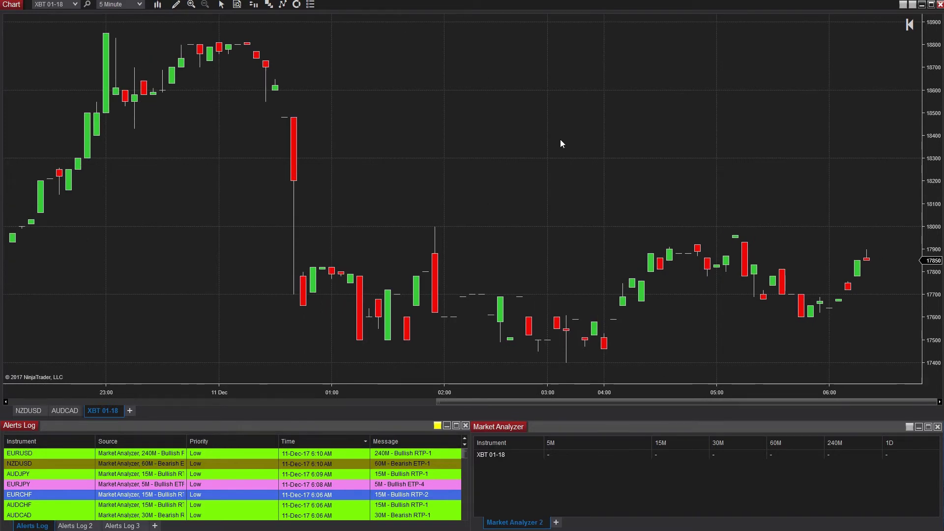
- Change the XBT 01-18 chart to the 30-minute interval and look over its price bars
text(30)
key(Return)
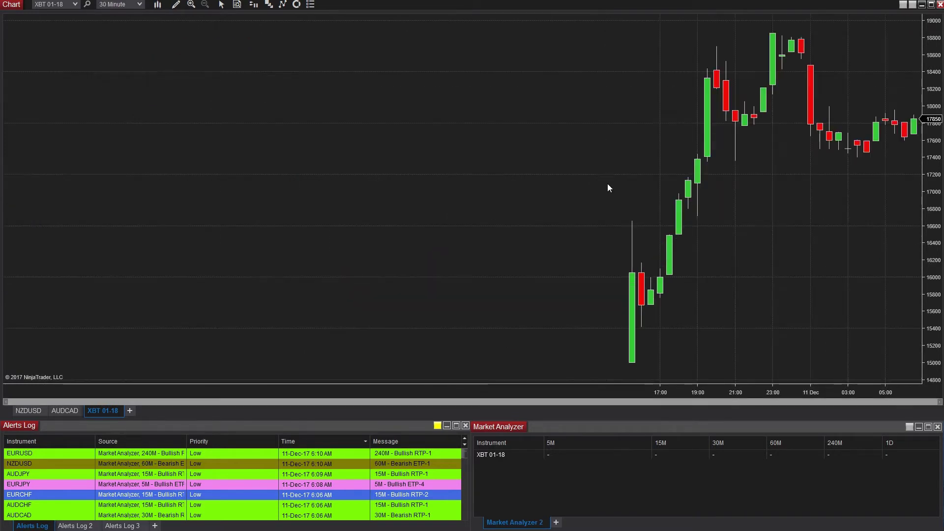
drag(264, 226, 214, 224)
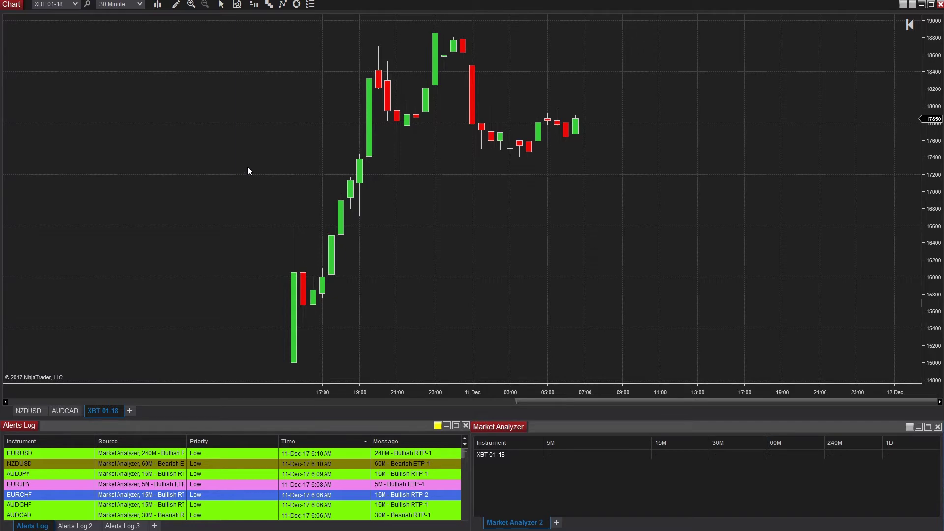
drag(454, 245, 510, 255)
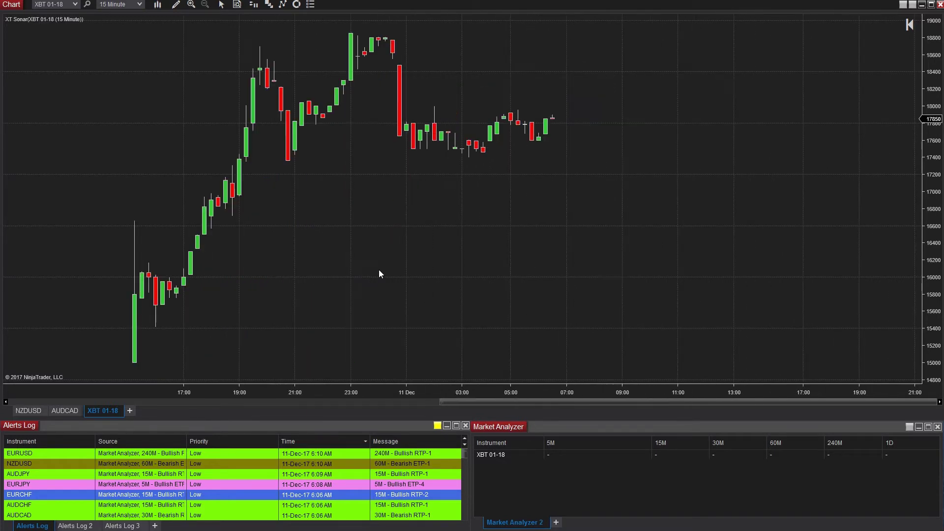
- Set the chart with the XT Sonar indicator to the 5-minute interval and view its whole price history
text(5M)
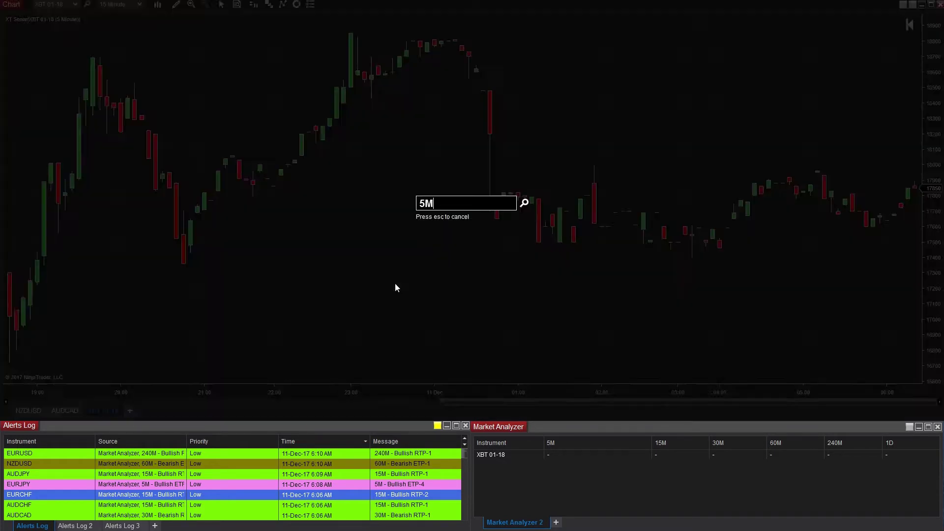
key(Return)
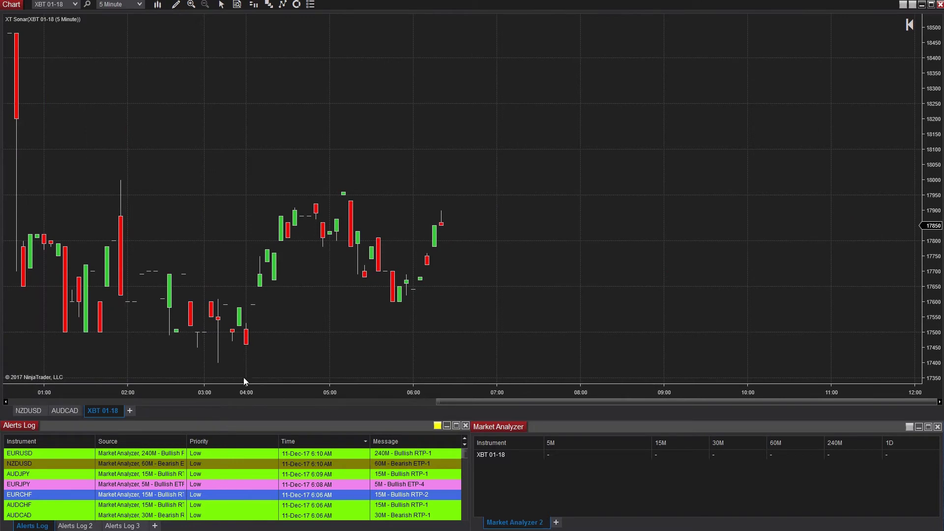
drag(245, 390, 374, 367)
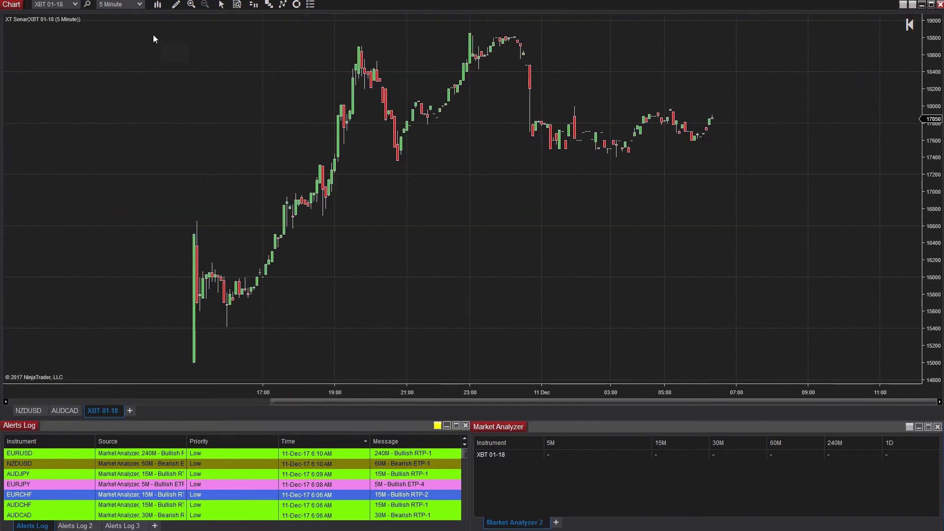
- Set the XBT 01-18 chart to the 1-minute interval and fit the complete XT Sonar projection into the price scale
click(137, 6)
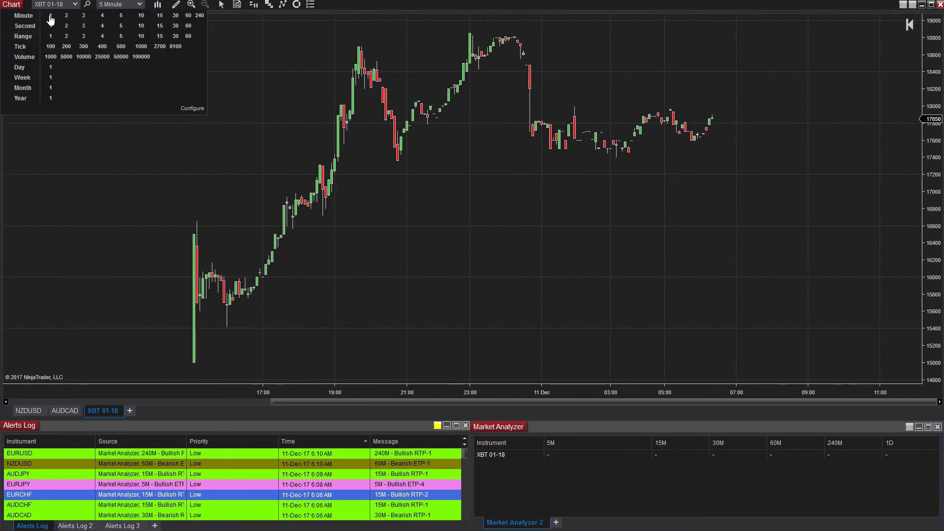
click(49, 16)
drag(391, 388, 493, 392)
drag(646, 288, 386, 241)
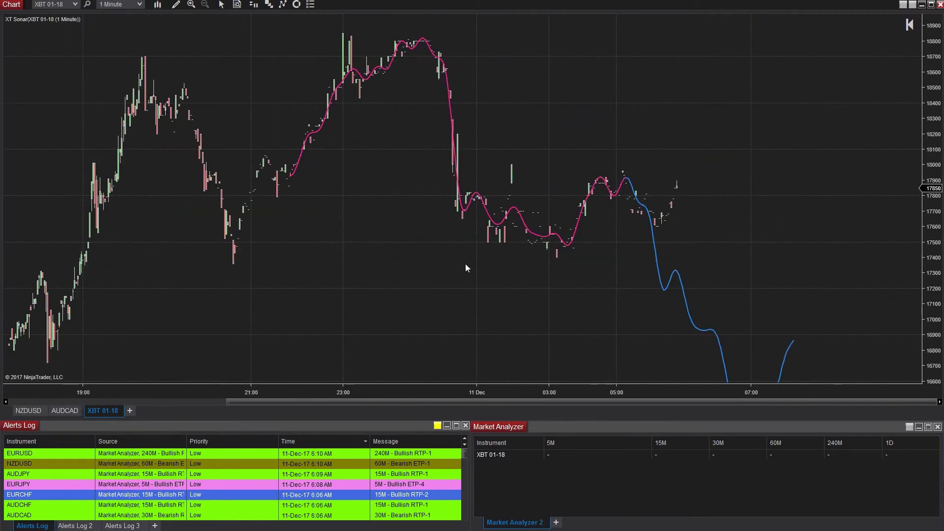
drag(468, 267, 354, 190)
drag(929, 47, 917, 154)
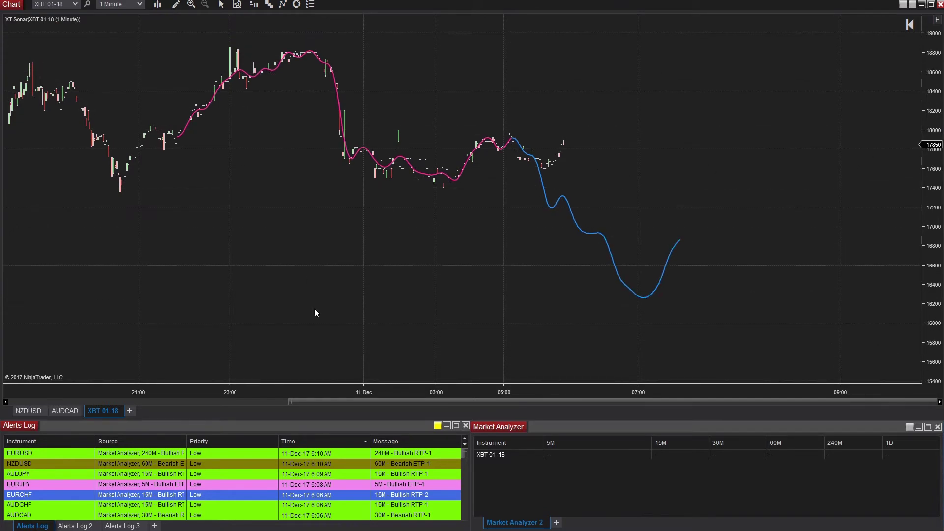
- Draw an XABCD pattern from the low near 17300 through A at 18860, B at 17420 and C at 18020 to D near 16100, and select it
key(F2)
click(115, 197)
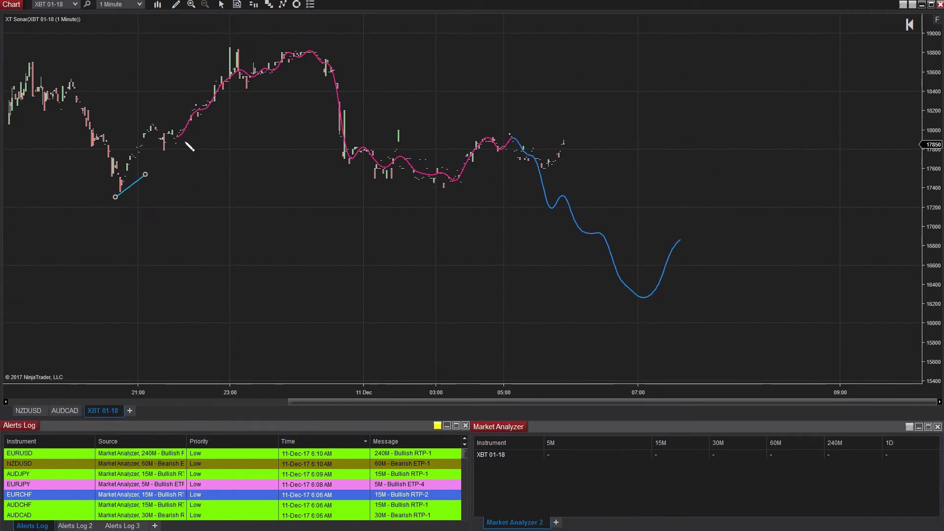
click(302, 47)
click(447, 186)
click(518, 129)
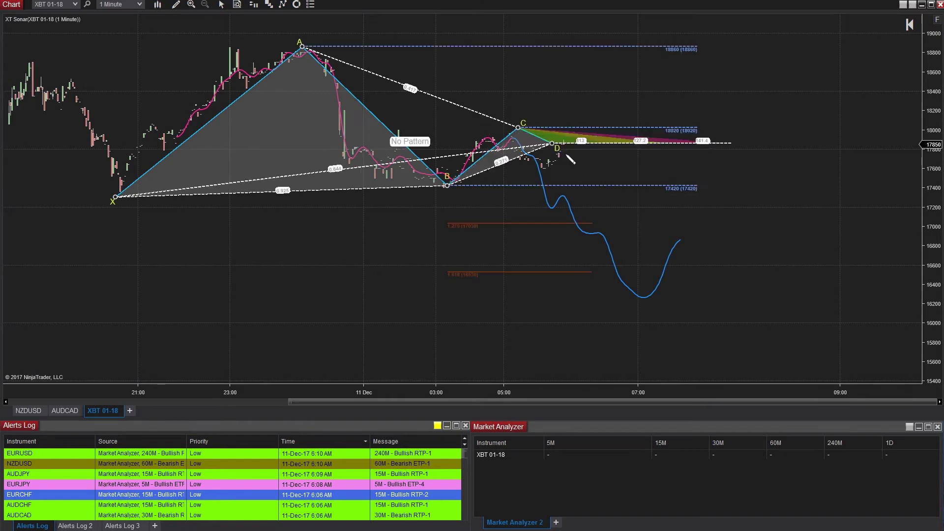
click(640, 315)
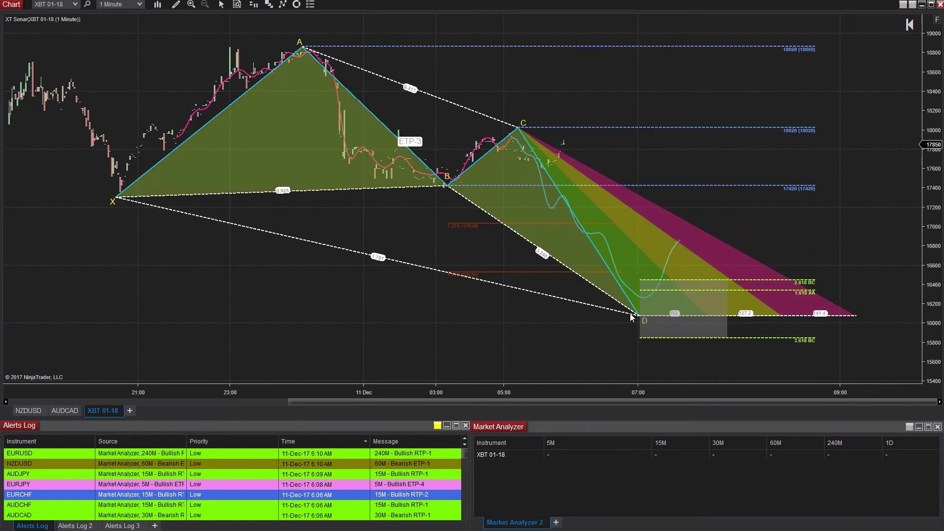
drag(453, 386, 553, 371)
drag(524, 337, 421, 235)
click(490, 49)
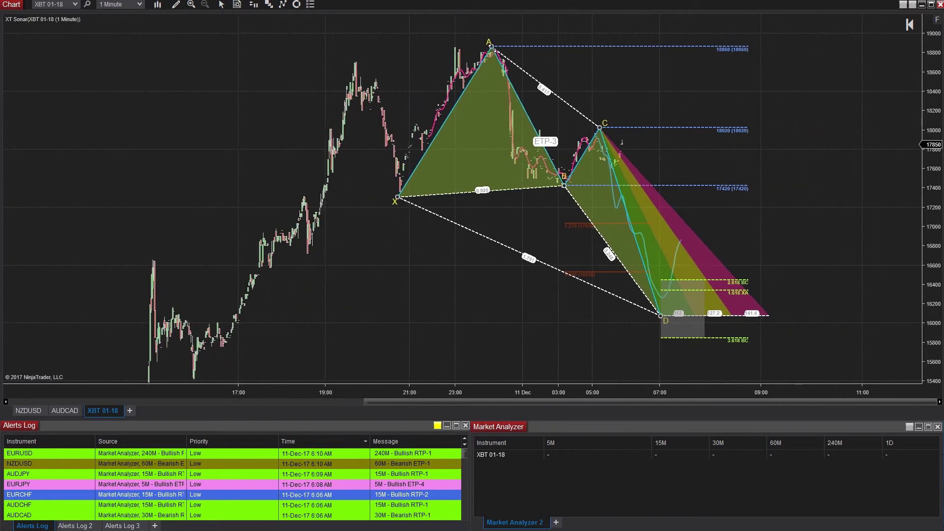
- Refine the XABCD pattern by moving point B to 17410 and point C to 18030
mouse_move(567, 190)
mouse_down()
mouse_move(567, 201)
mouse_move(569, 191)
mouse_up()
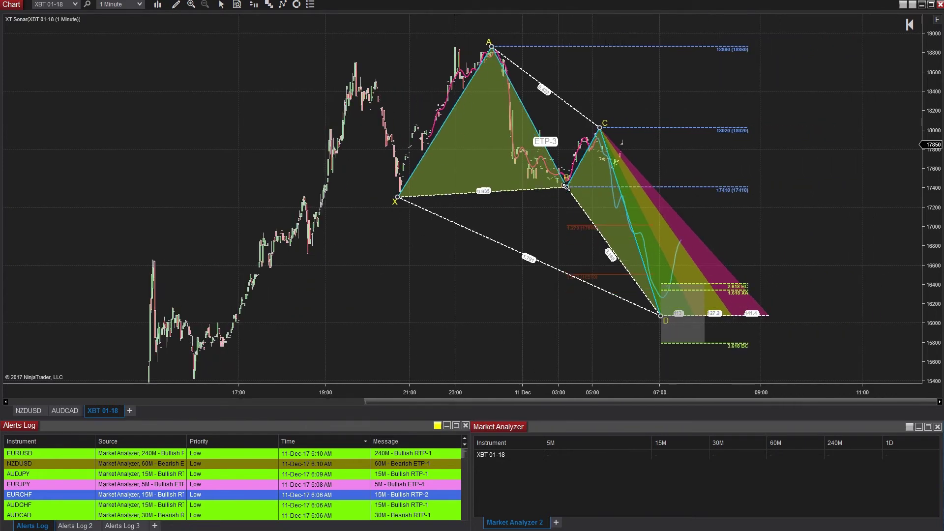
mouse_move(601, 130)
mouse_down()
mouse_move(592, 105)
mouse_move(597, 126)
mouse_up()
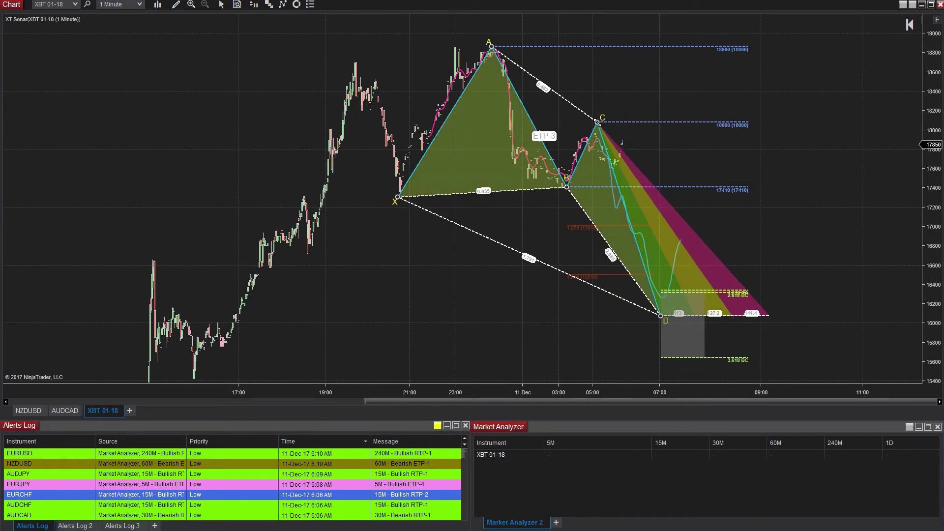
click(243, 132)
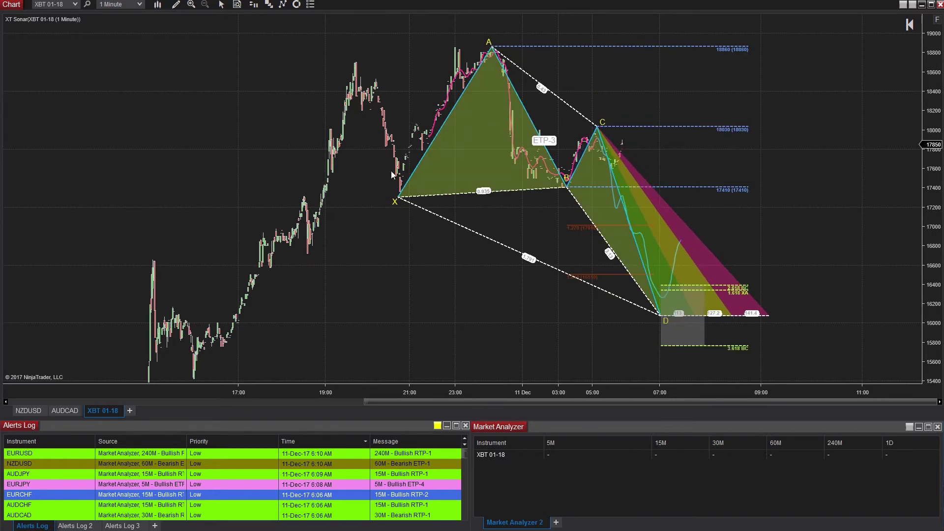
- Delete the XABCD pattern from the 1-minute chart, keeping the XT Sonar projection
click(402, 199)
key(Delete)
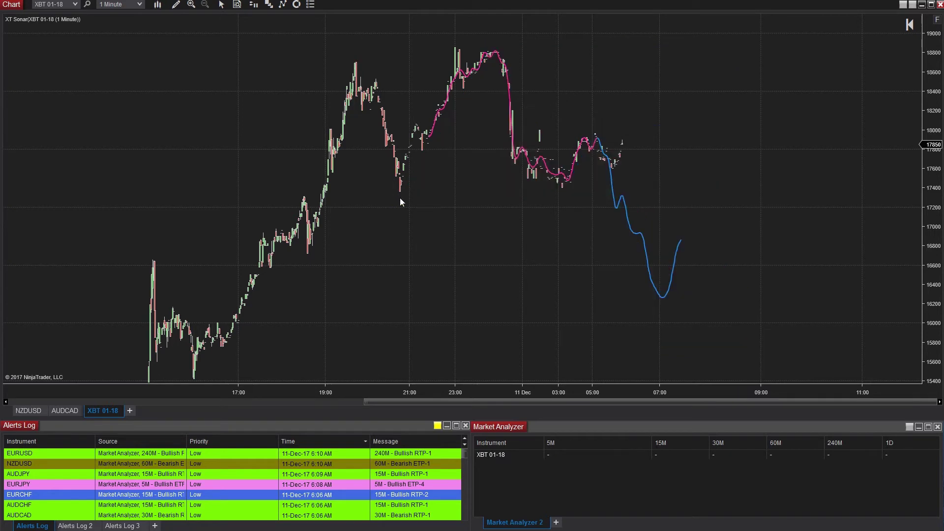
drag(495, 226, 396, 221)
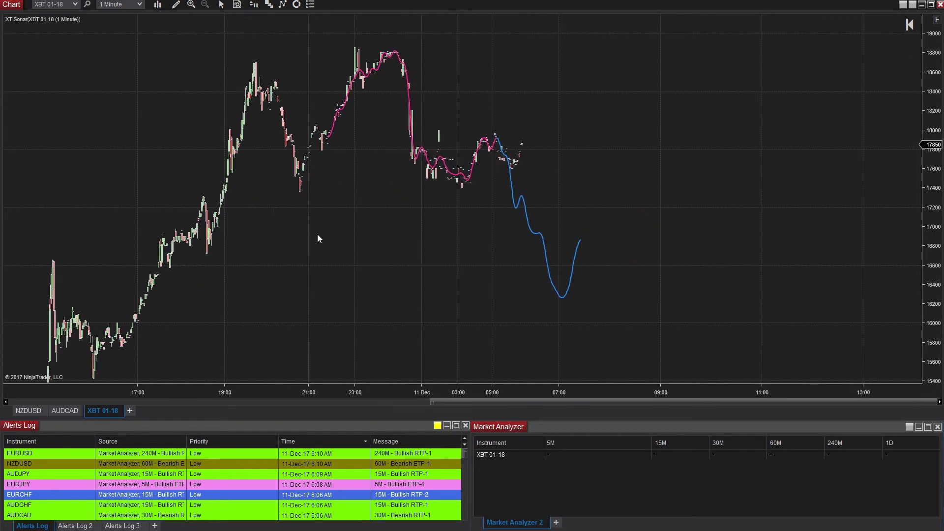
drag(317, 237, 400, 248)
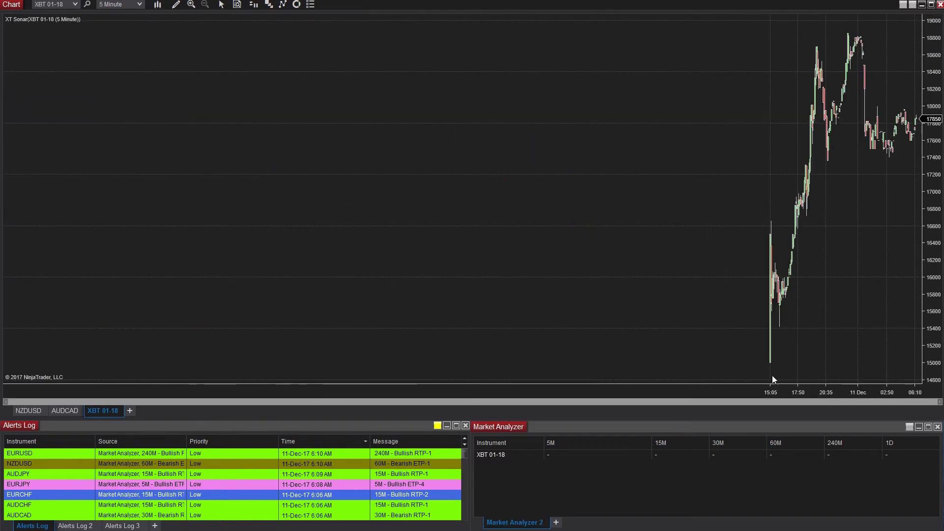
- Switch the XBT 01-18 chart to the 5-minute interval and look over its price history
drag(817, 395, 223, 276)
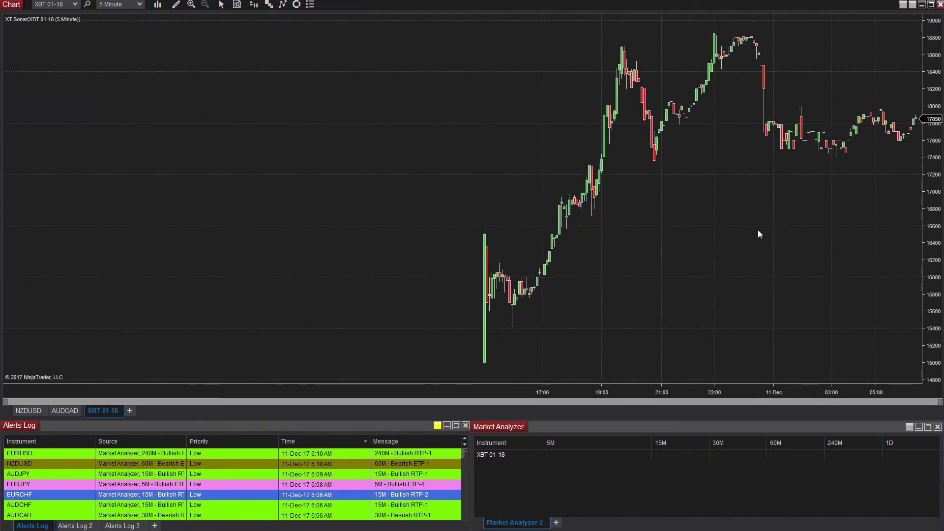
drag(758, 231, 386, 250)
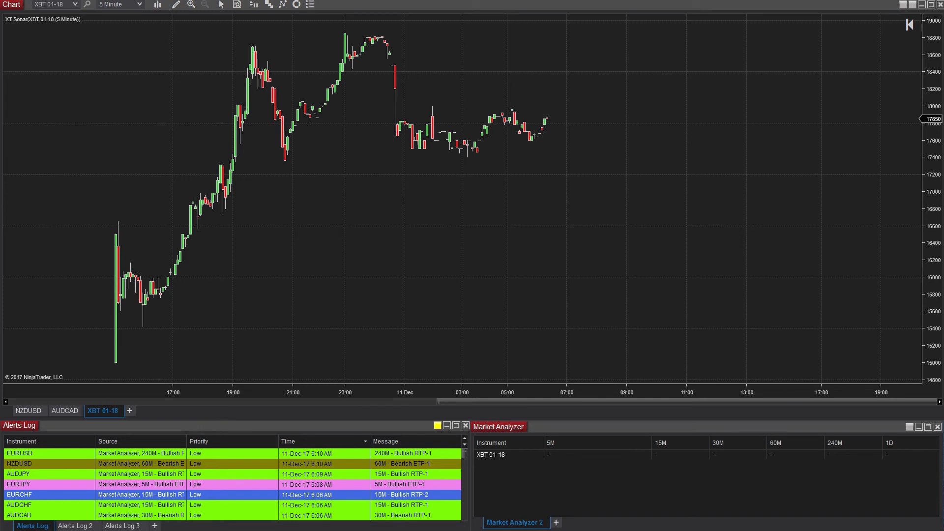
scroll(350, 204, down, 3)
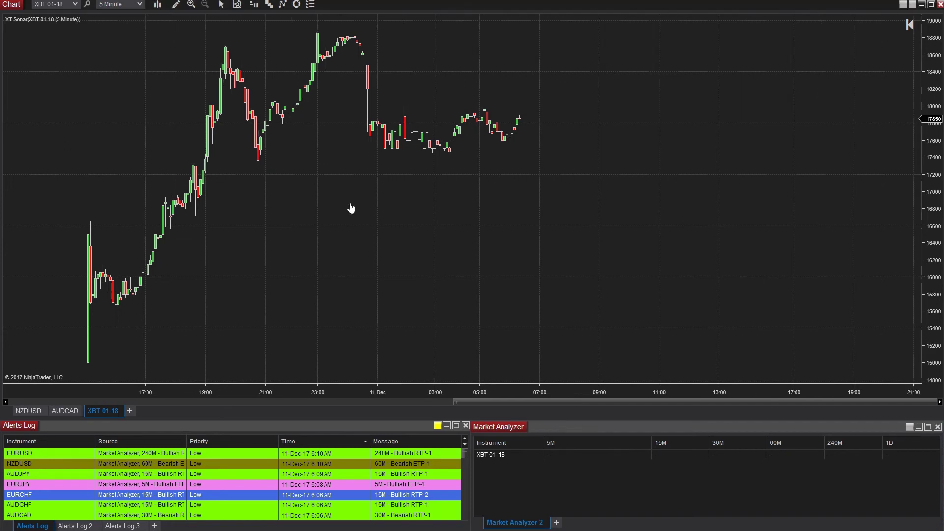
drag(399, 391, 657, 249)
- Add the XT News Pro indicator to the 5-minute XBT 01-18 chart alongside XT Sonar
right_click(112, 123)
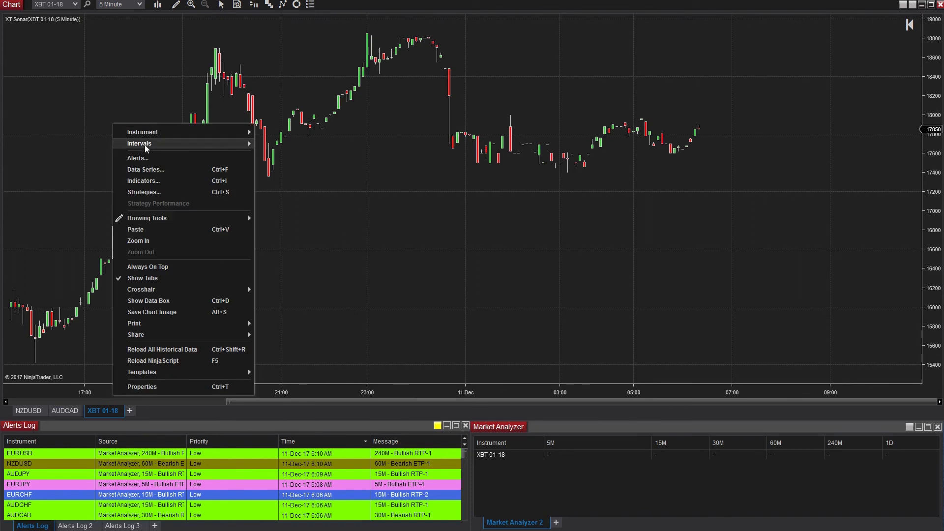
click(248, 181)
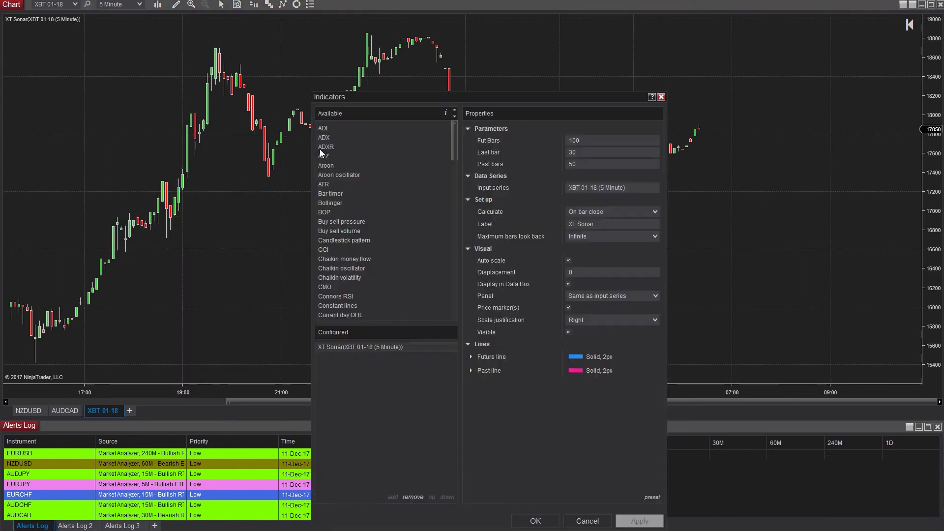
drag(457, 139, 430, 308)
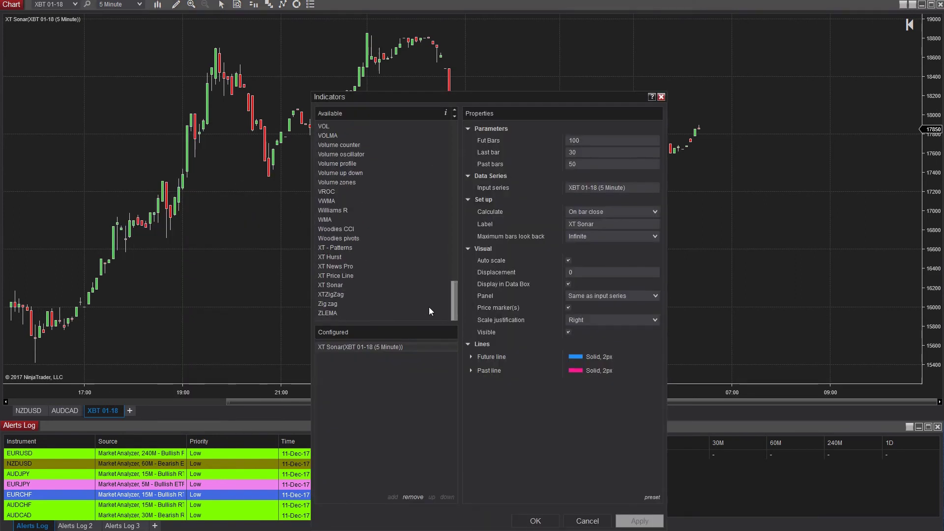
click(336, 248)
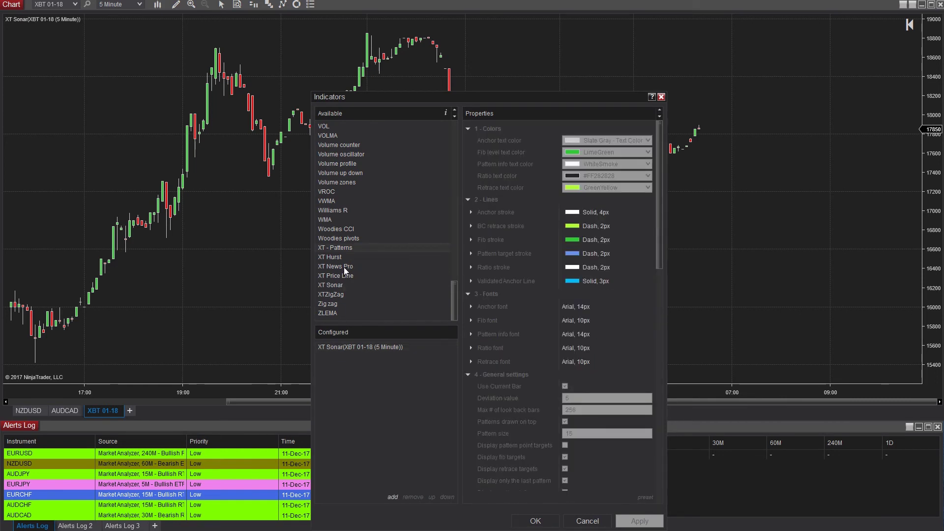
click(344, 267)
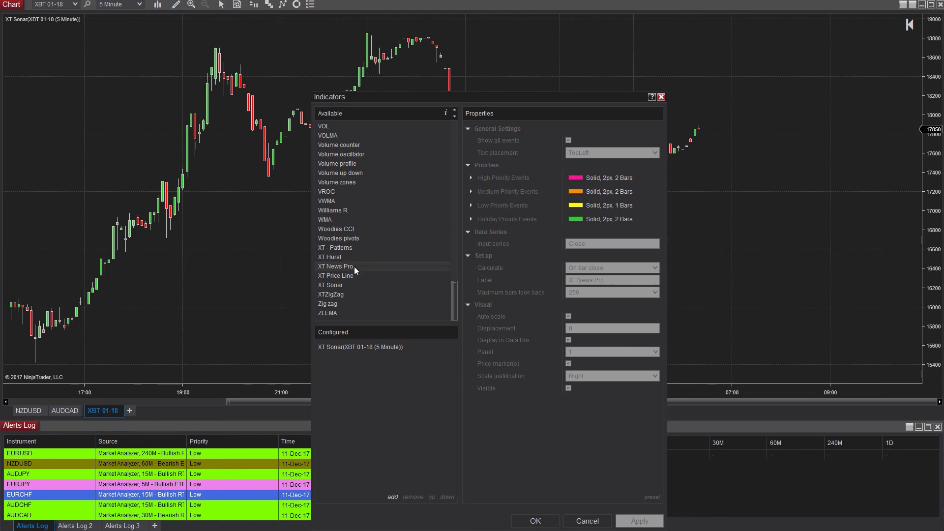
double_click(354, 267)
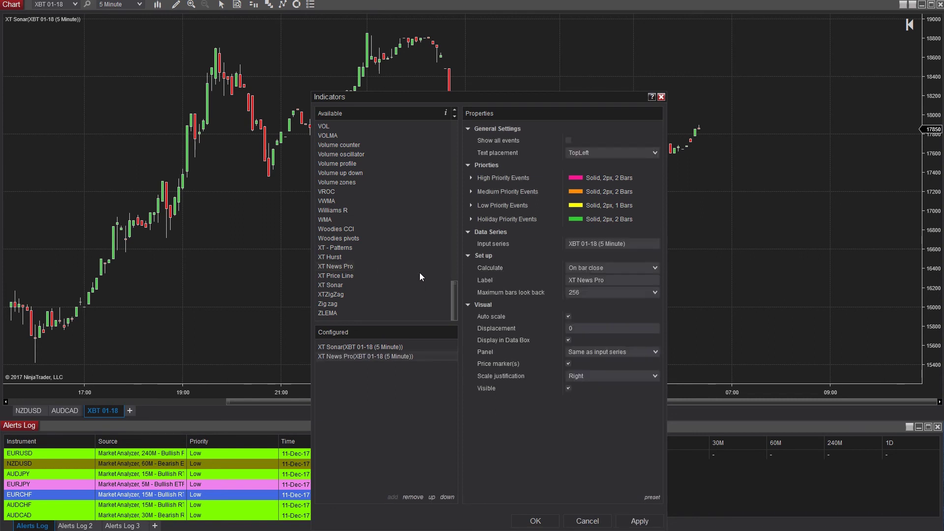
click(634, 524)
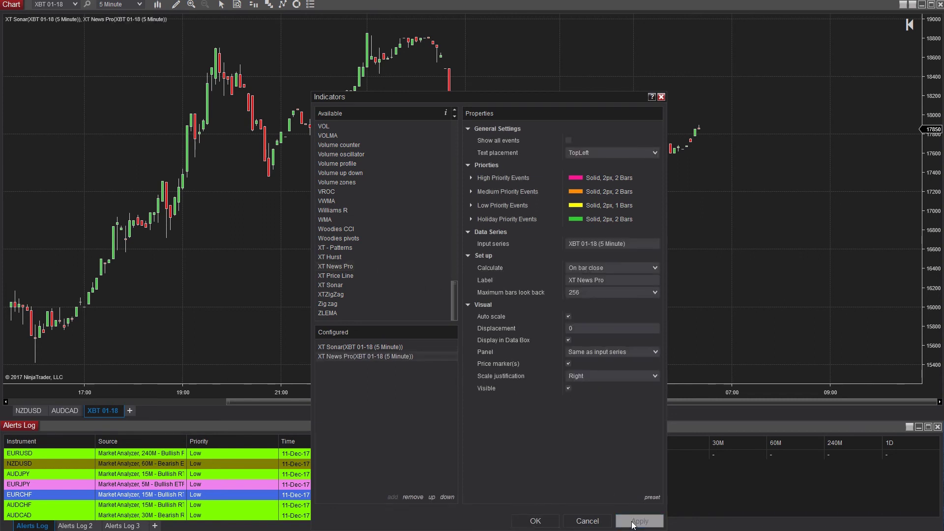
click(538, 523)
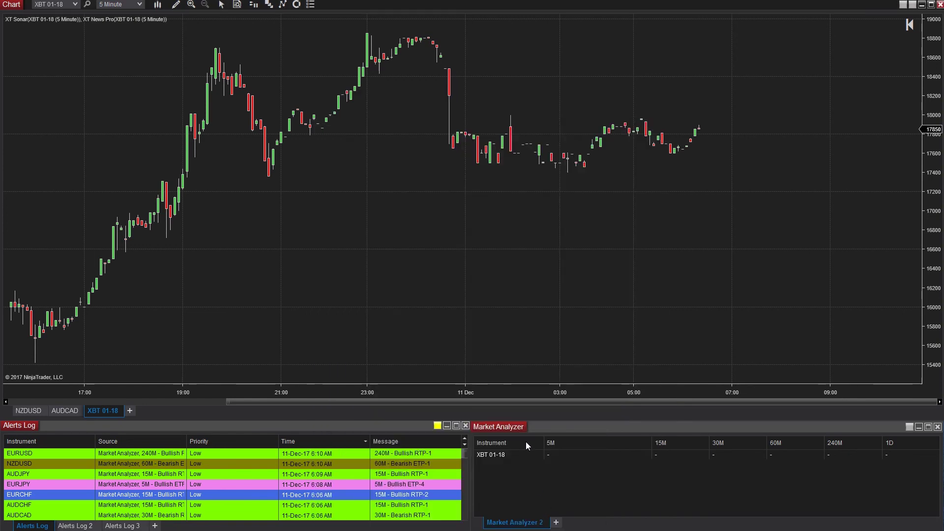
- Review the XT News Pro settings and examine the upcoming news event lines for 12 and 13 December on the chart
drag(633, 363, 387, 278)
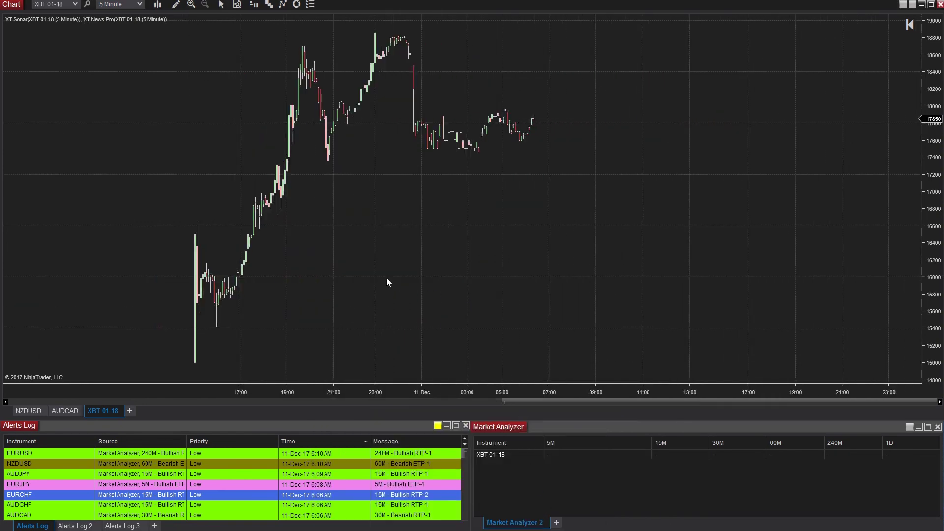
right_click(373, 220)
click(326, 280)
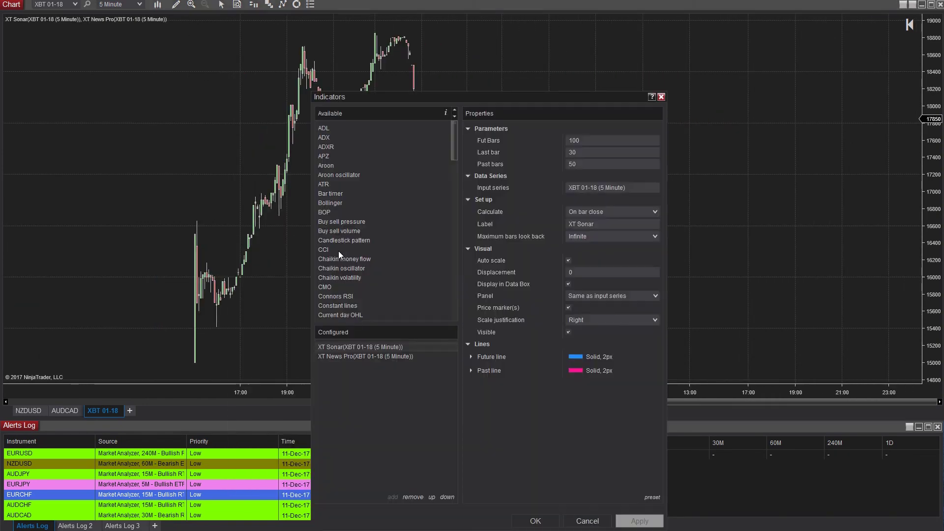
click(412, 356)
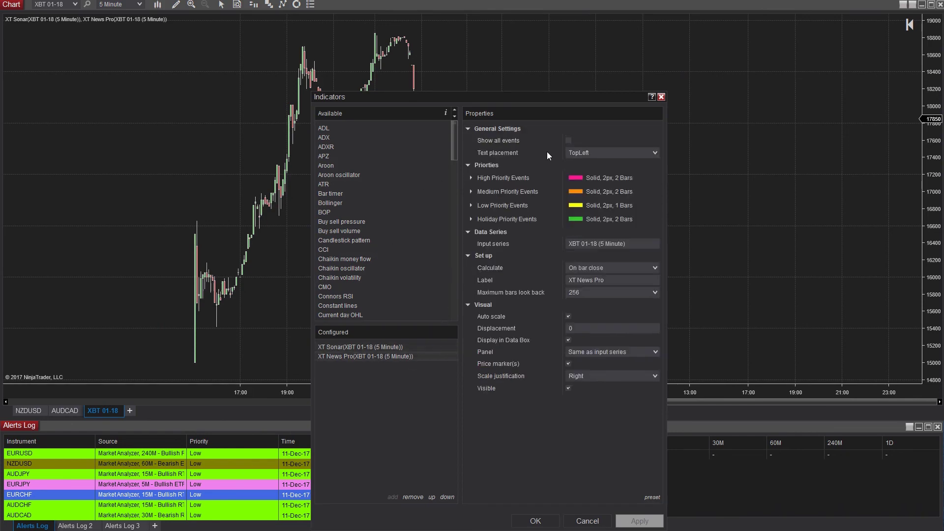
click(547, 520)
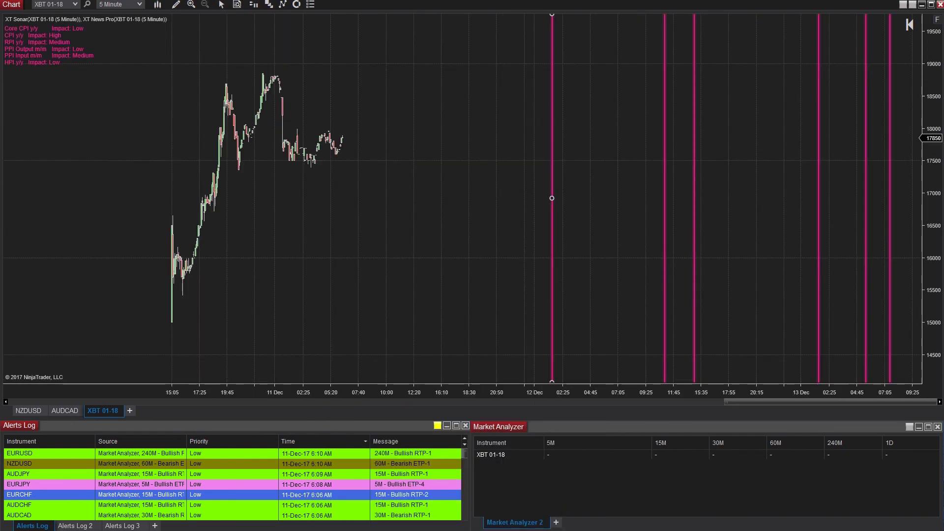
drag(211, 387, 129, 375)
drag(159, 330, 249, 327)
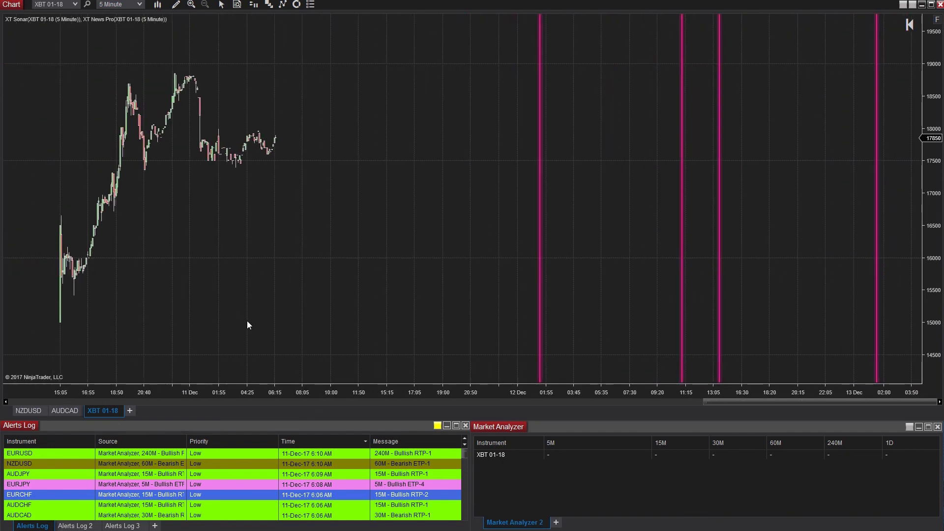